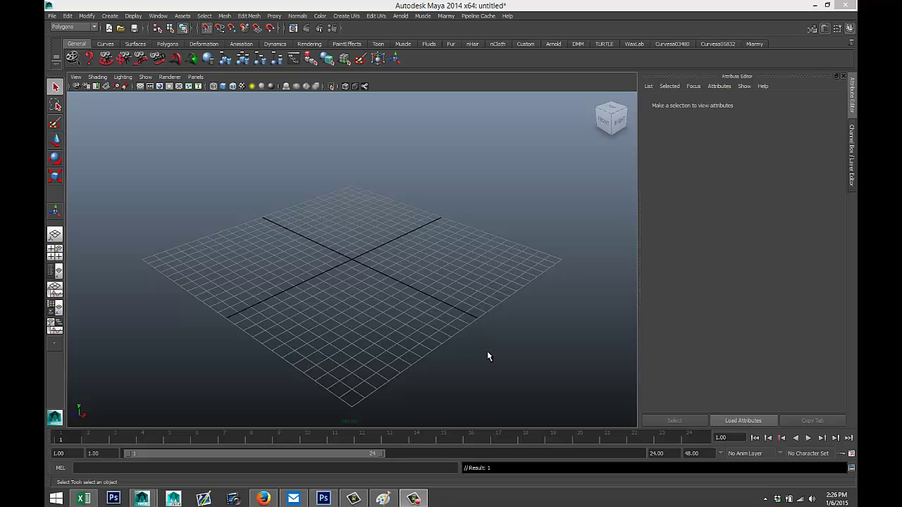
Step: Browse the Curves, Surfaces, Polygons, Deformation and Animation shelves, then return to General
left_click(105, 44)
left_click(136, 44)
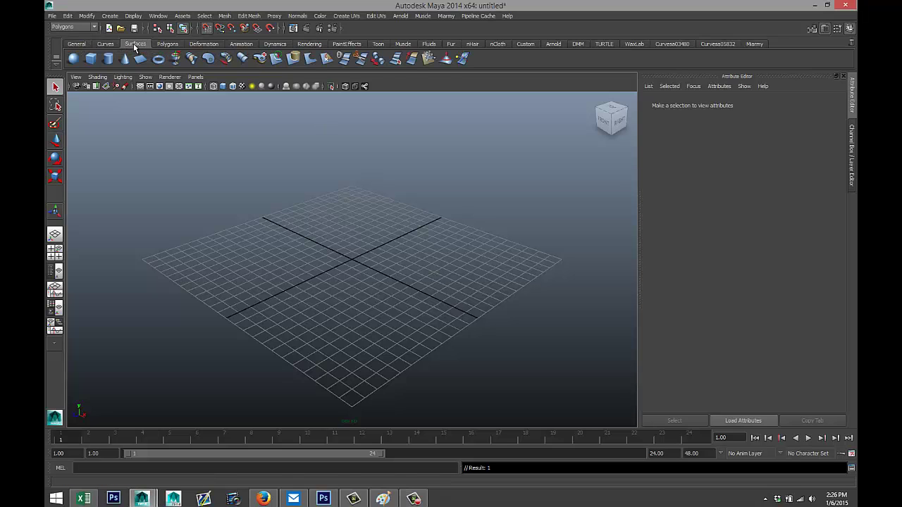
left_click(169, 44)
left_click(206, 45)
left_click(240, 44)
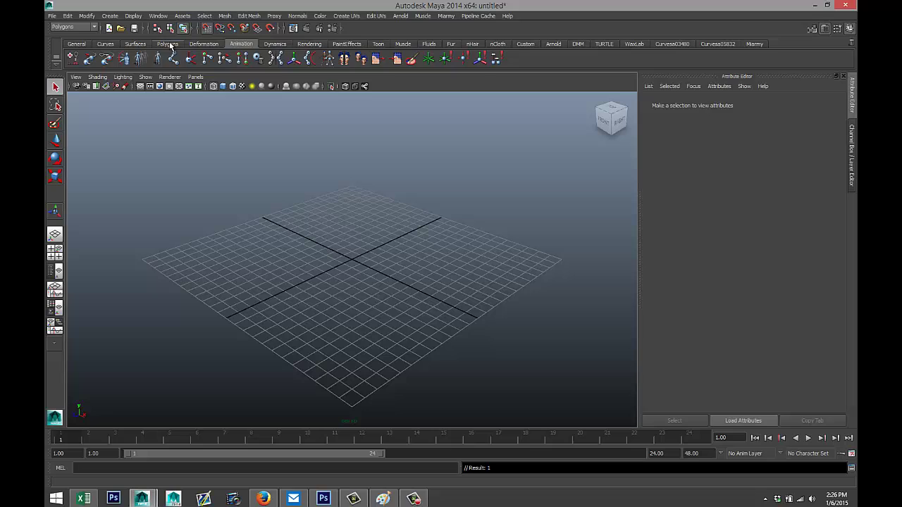
left_click(167, 43)
left_click(135, 43)
left_click(109, 44)
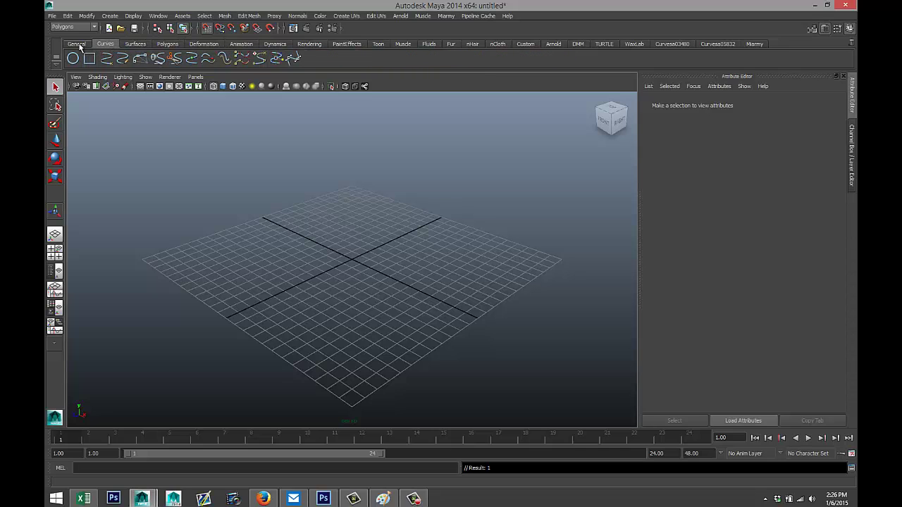
left_click(76, 43)
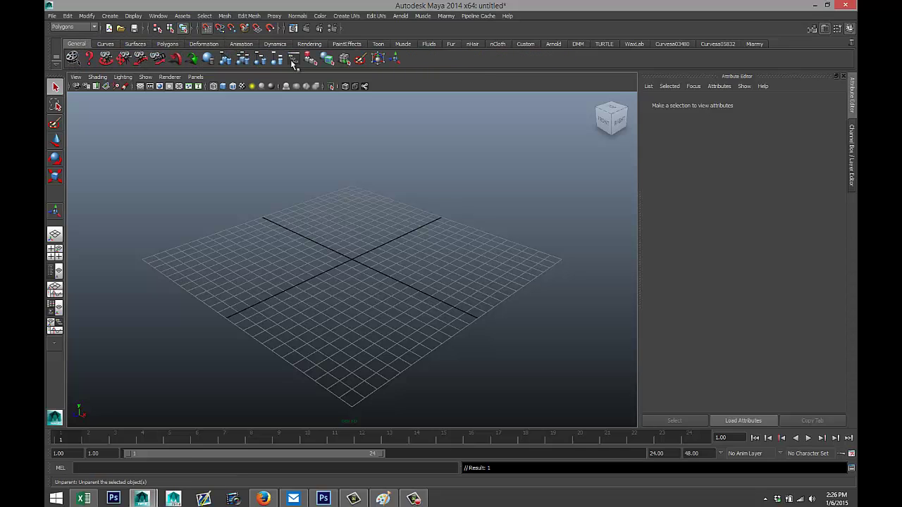
Step: Browse the shelves again from Curves through Animation, ending back on General
left_click(107, 44)
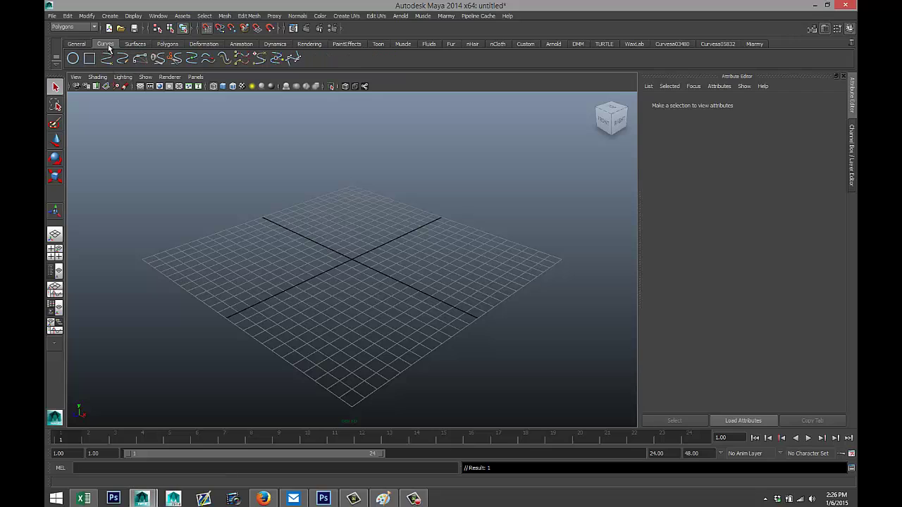
left_click(142, 45)
left_click(167, 43)
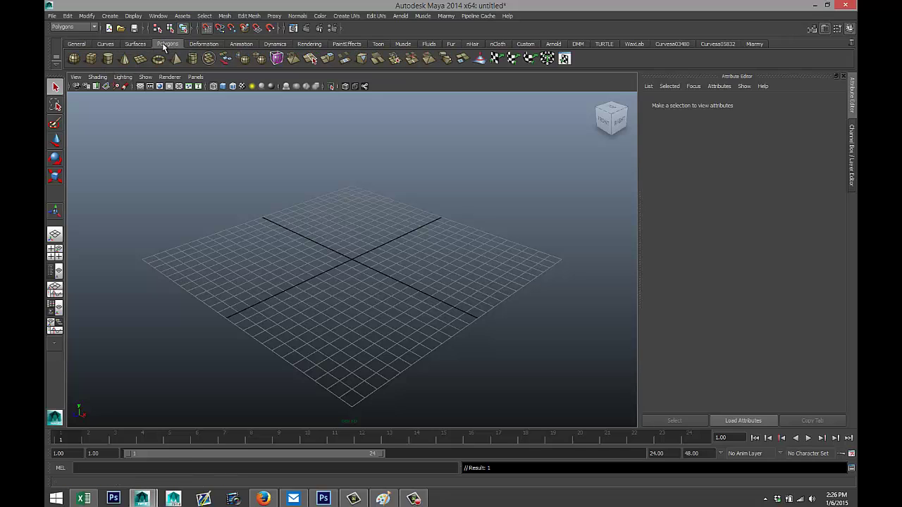
left_click(203, 44)
left_click(238, 44)
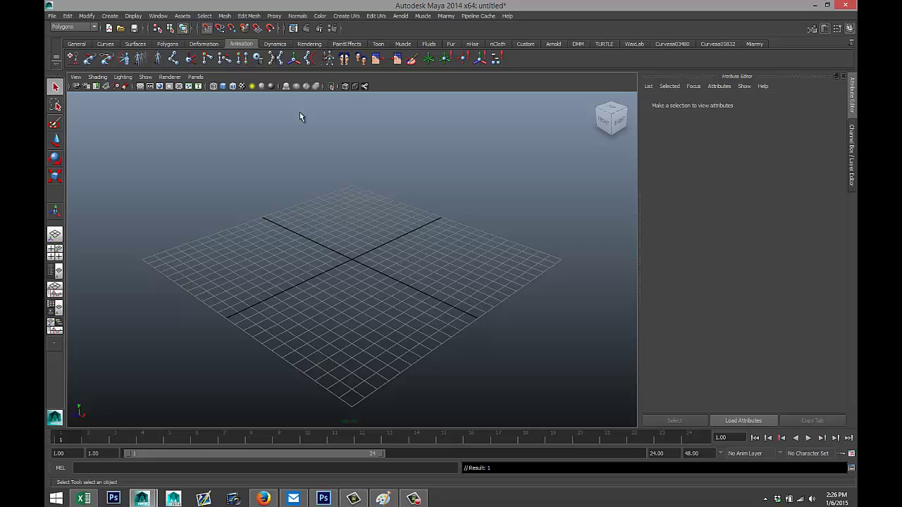
left_click(77, 44)
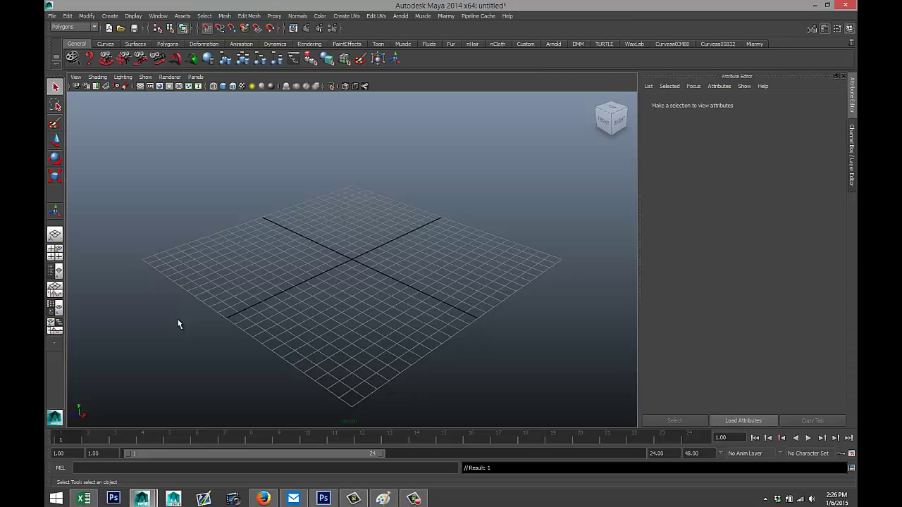
left_click(248, 16)
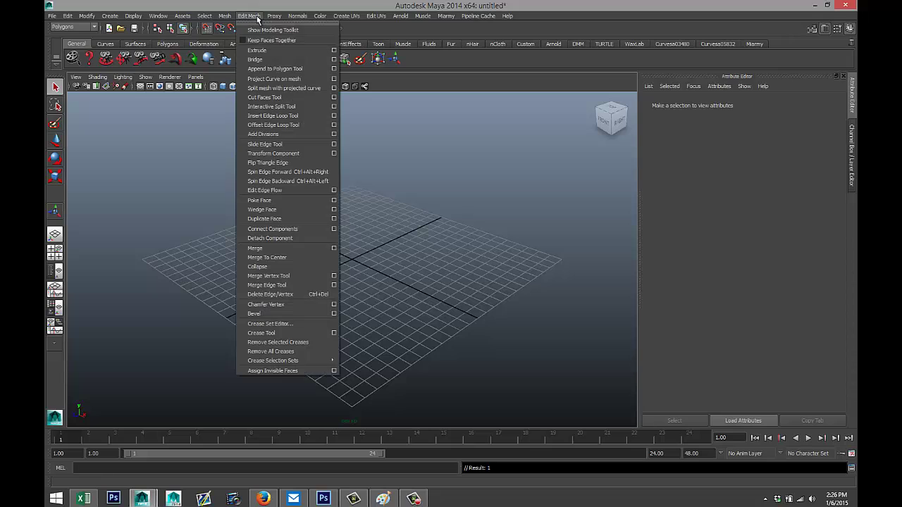
left_click(204, 15)
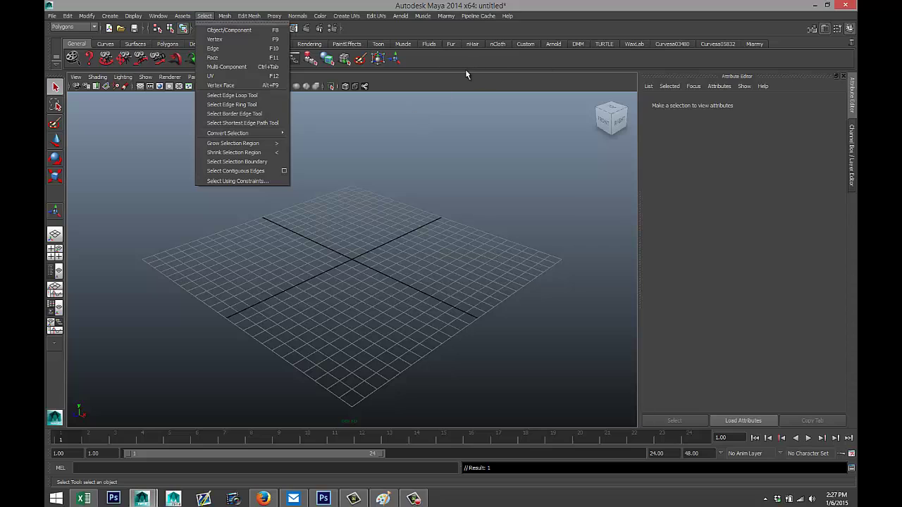
left_click(443, 157)
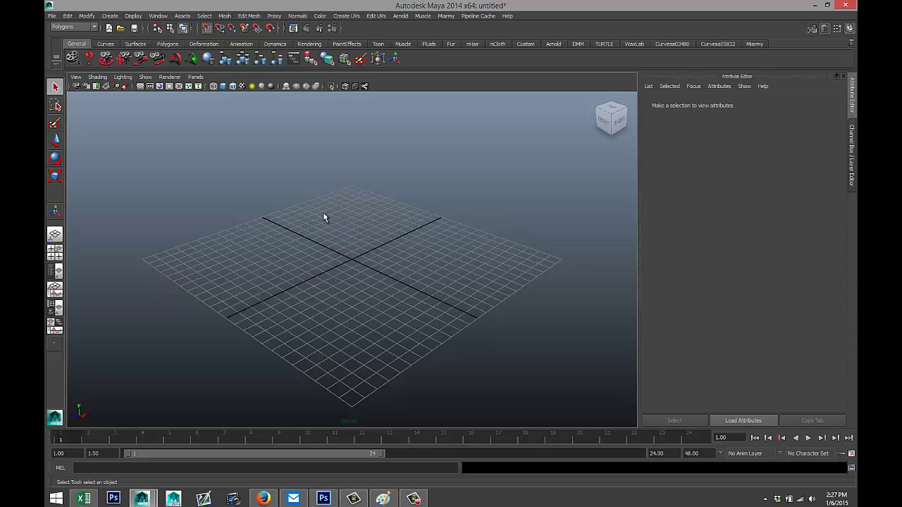
Step: Open the Shelf Editor from Window > Settings/Preferences
left_click(161, 16)
mouse_move(196, 65)
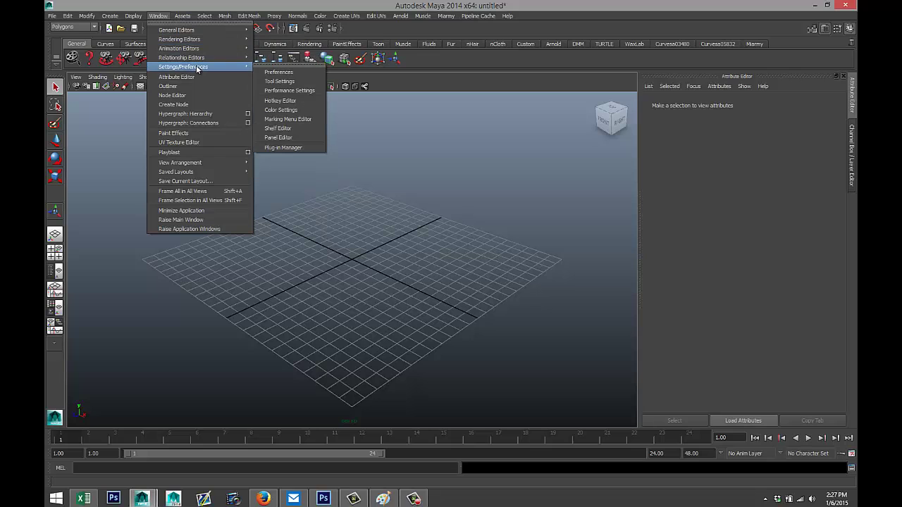
left_click(277, 128)
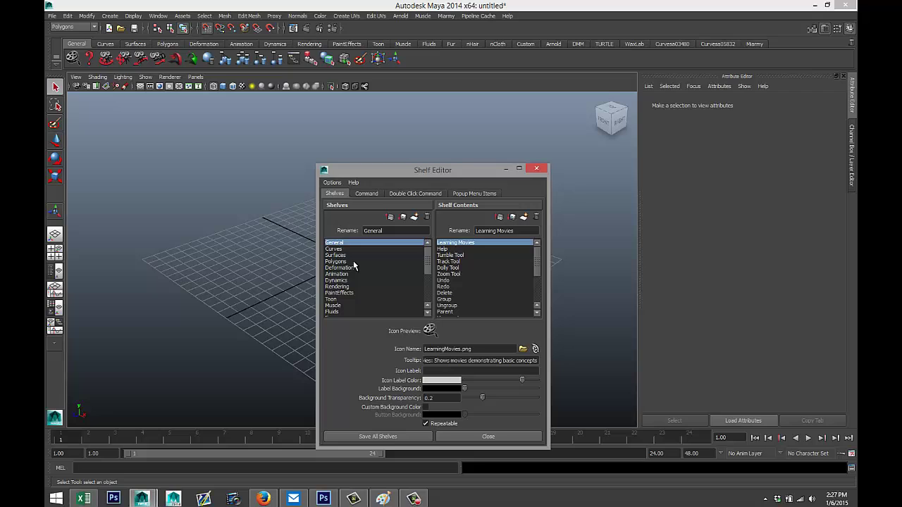
Step: Review the Curves through Rendering shelves in the editor, then select General again
left_click(340, 250)
left_click(341, 255)
left_click(342, 261)
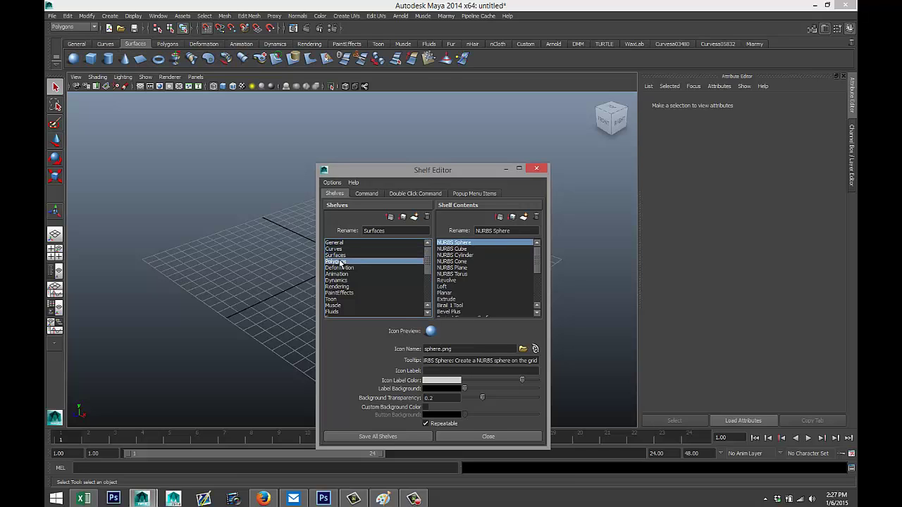
left_click(342, 268)
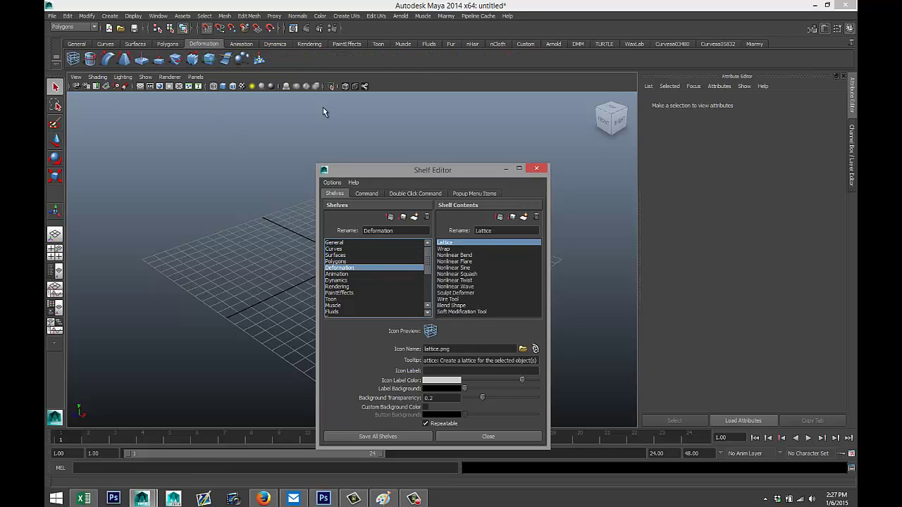
left_click(339, 274)
left_click(340, 280)
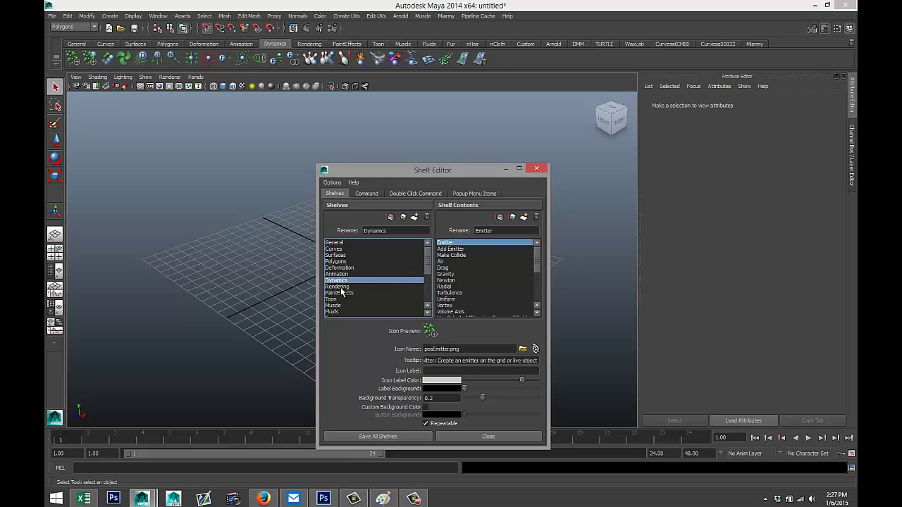
left_click(342, 287)
left_click(335, 242)
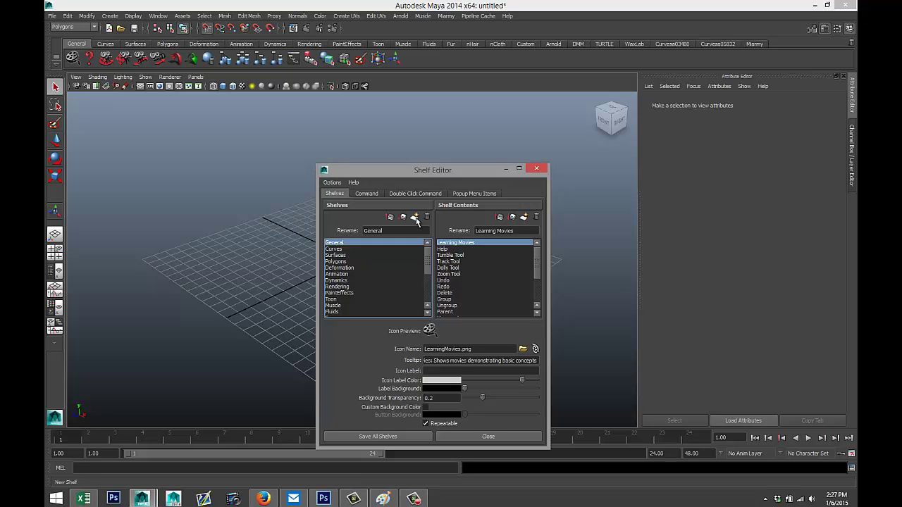
Step: Create a new shelf and name it ProjectShelf
left_click(415, 218)
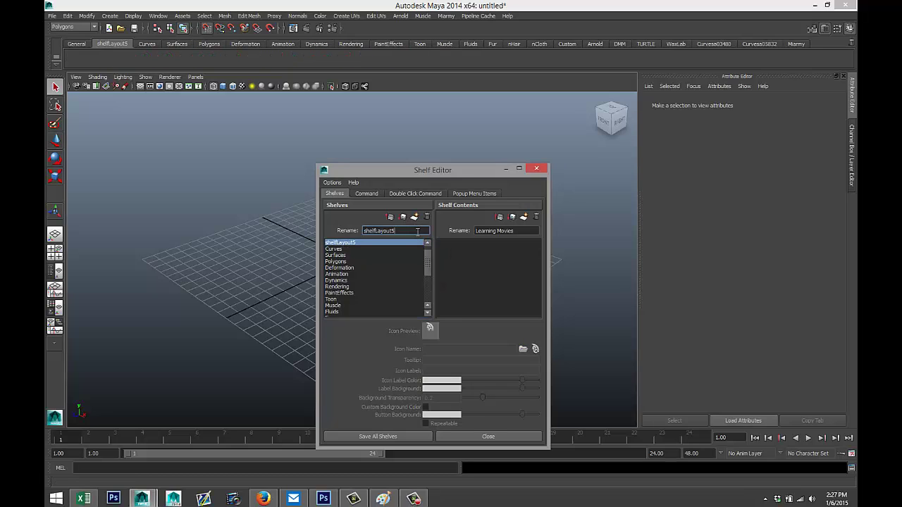
left_click_drag(417, 230, 329, 228)
type("ProjectShelf")
left_click(377, 280)
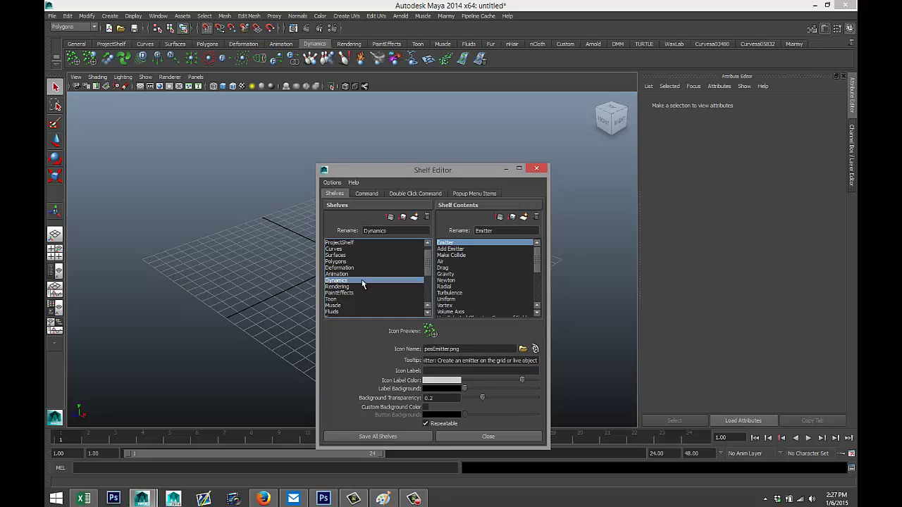
Step: Move ProjectShelf to the top of the shelf list, ahead of General
scroll(396, 288, "up", 1)
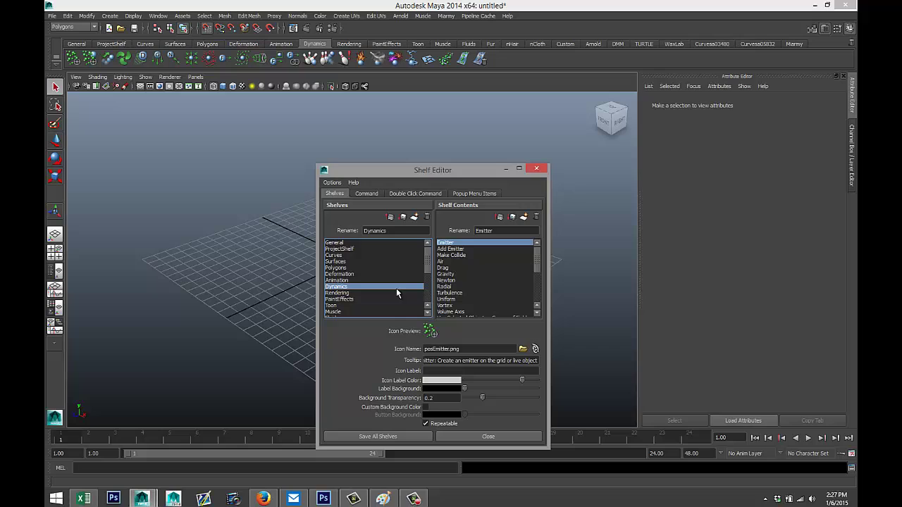
left_click(348, 250)
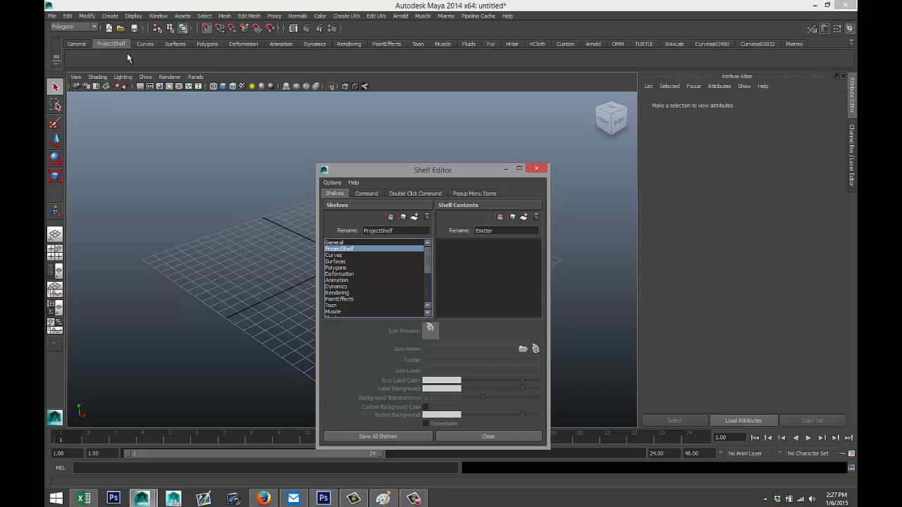
left_click(391, 218)
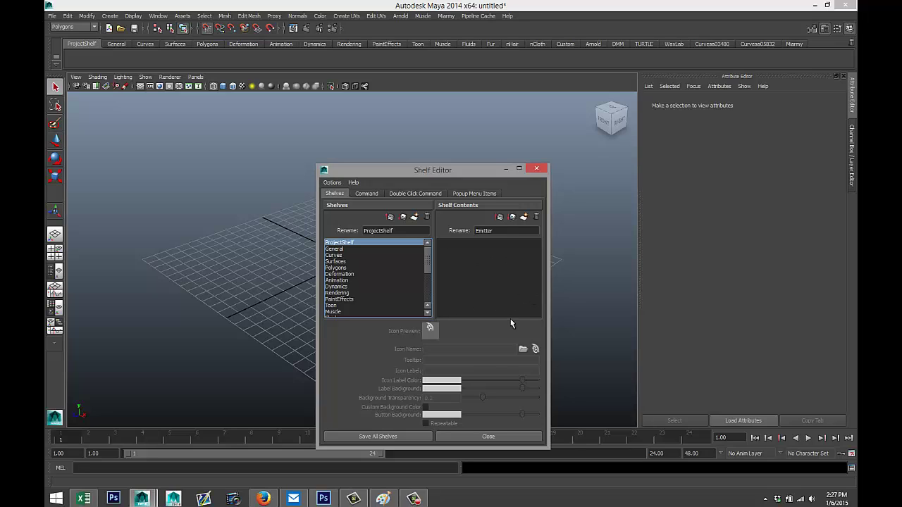
Step: Save all shelves, then draw a polygon sphere, pSphere1, at the grid centre
left_click(385, 437)
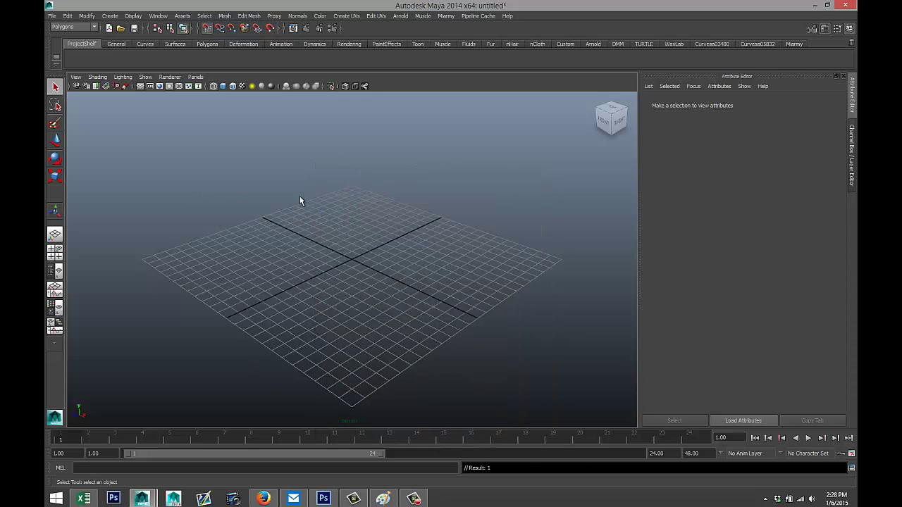
left_click(110, 17)
mouse_move(136, 40)
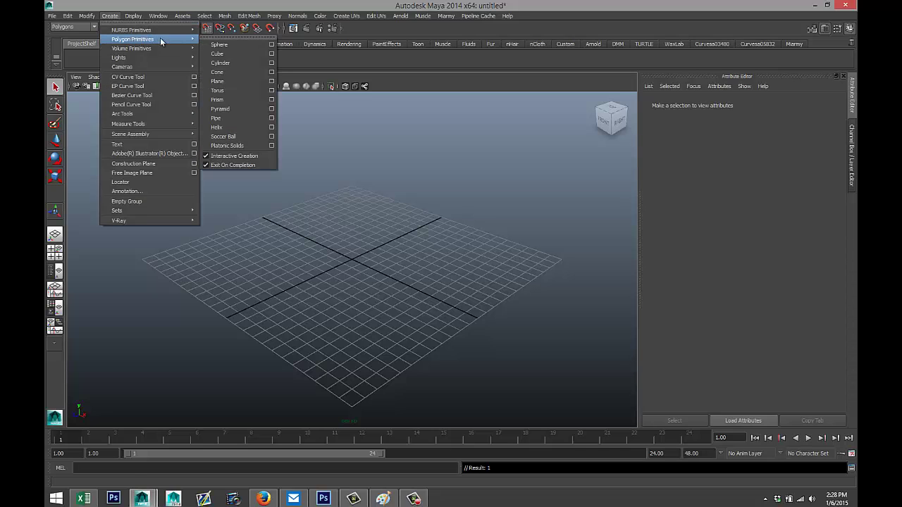
left_click(233, 44)
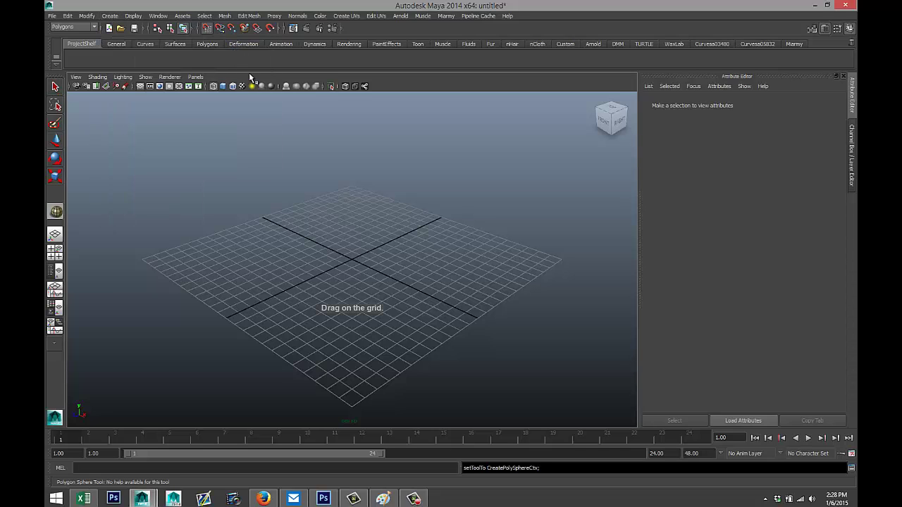
left_click_drag(368, 274, 408, 276)
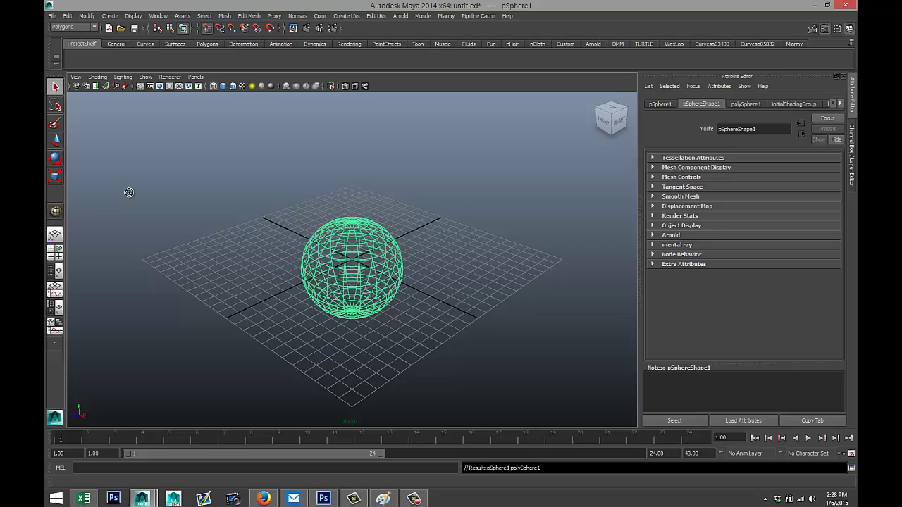
Step: Add a Polygon Sphere Tool button to ProjectShelf, delete pSphere1, and recreate it with the button
middle_click_drag(129, 67, 127, 59)
left_click(282, 204)
left_click_drag(276, 212, 453, 374)
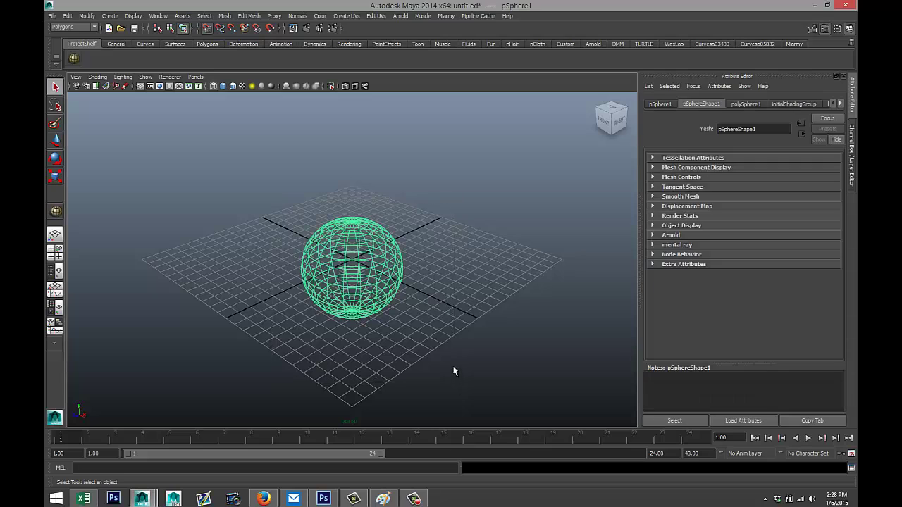
key("Delete")
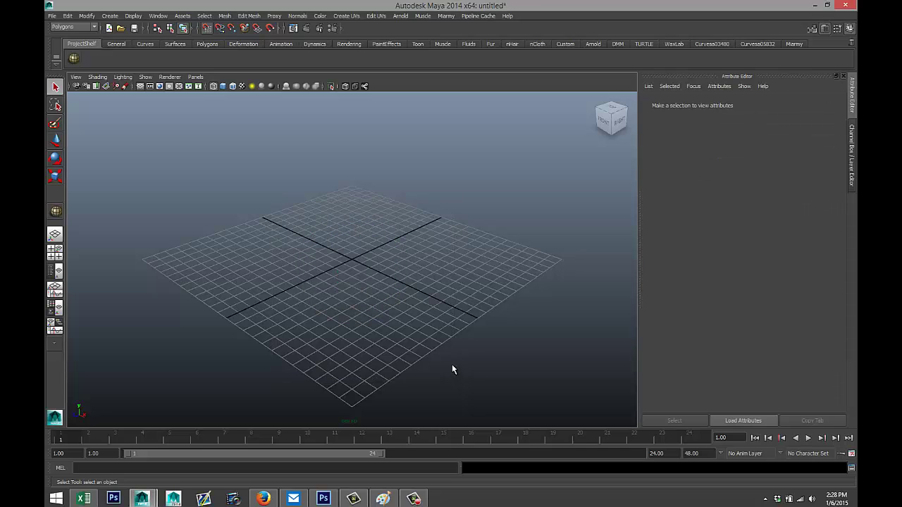
left_click(73, 60)
left_click_drag(344, 262, 384, 303)
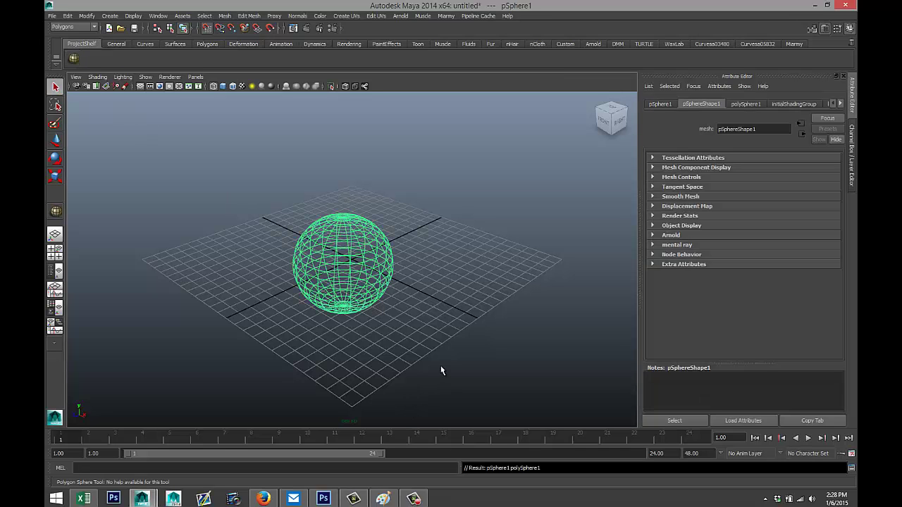